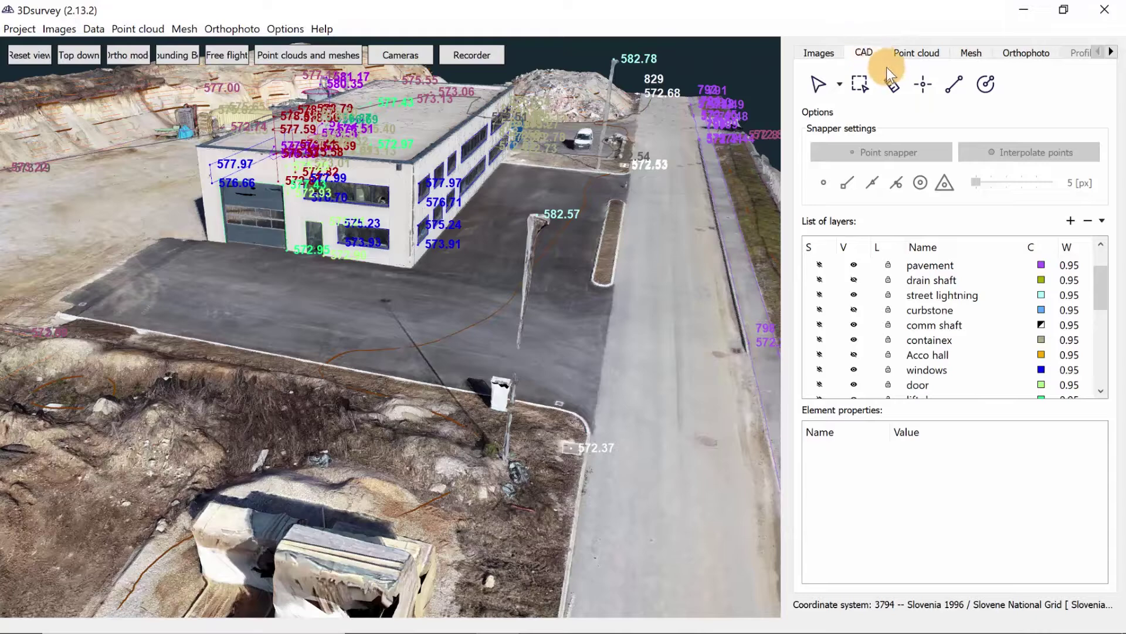
Switch to polyline drawing on the electricity layer with snapping to individual points
click(951, 94)
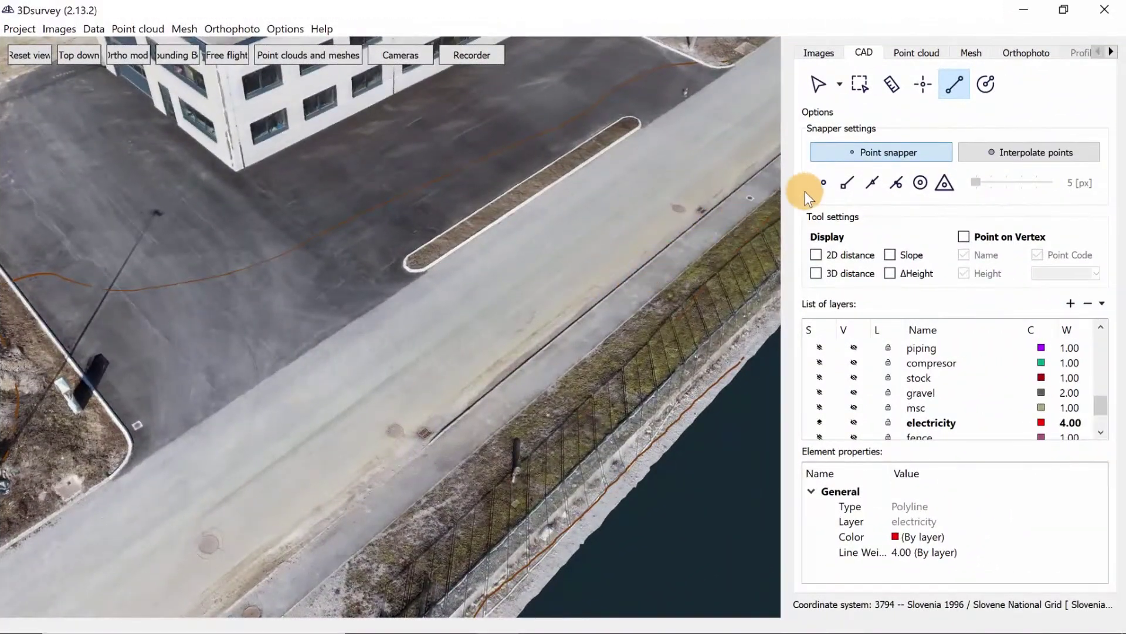
click(847, 187)
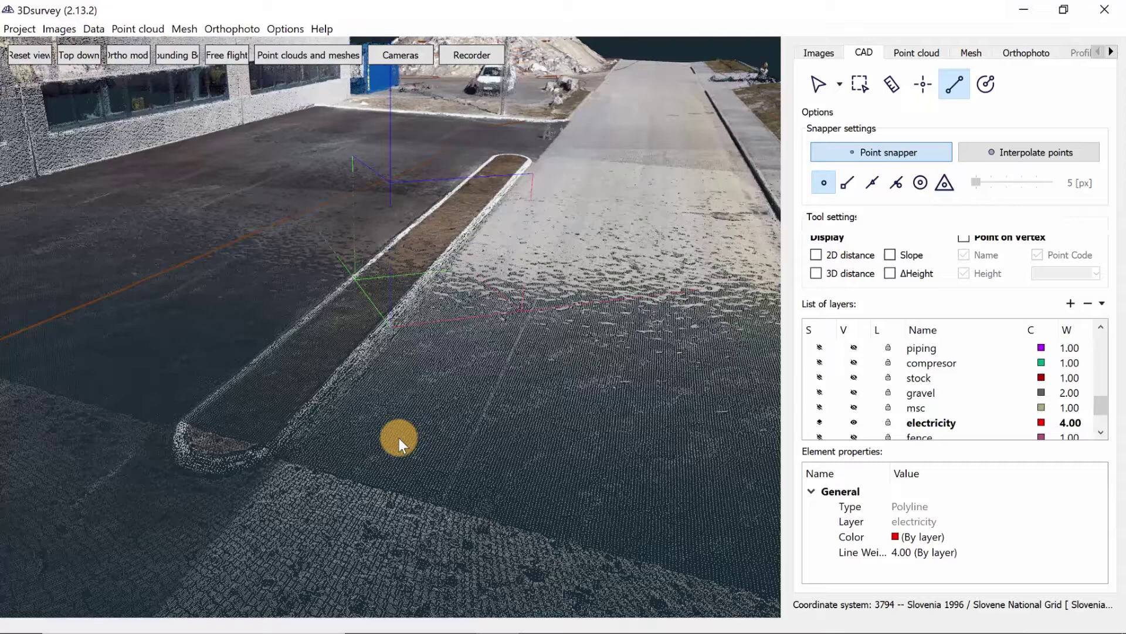
Draw a three-vertex red electricity polyline across the pavement beside the island
click(400, 445)
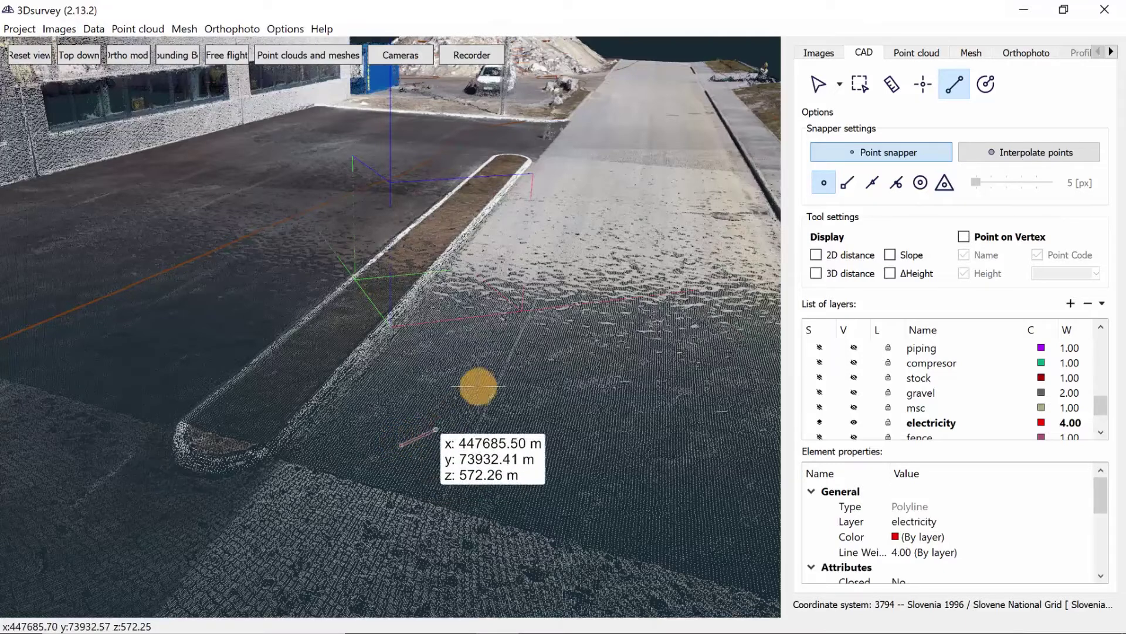
click(514, 348)
click(596, 448)
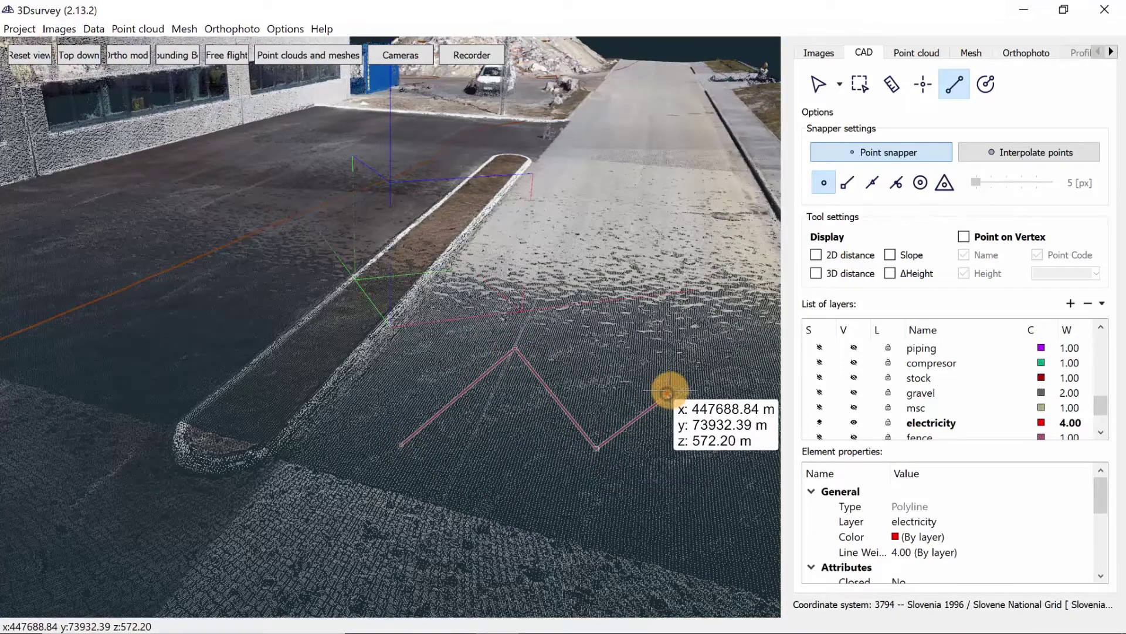
right_click(667, 394)
Hide the point cloud to show the mesh and trace the curb edge as a red polyline
click(923, 59)
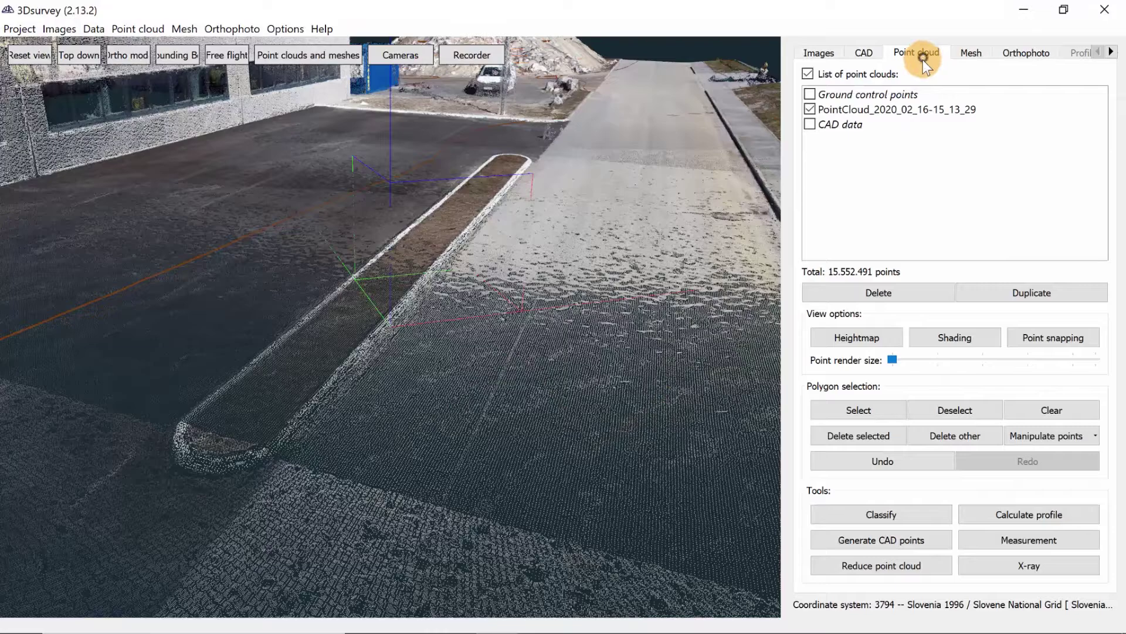
click(826, 111)
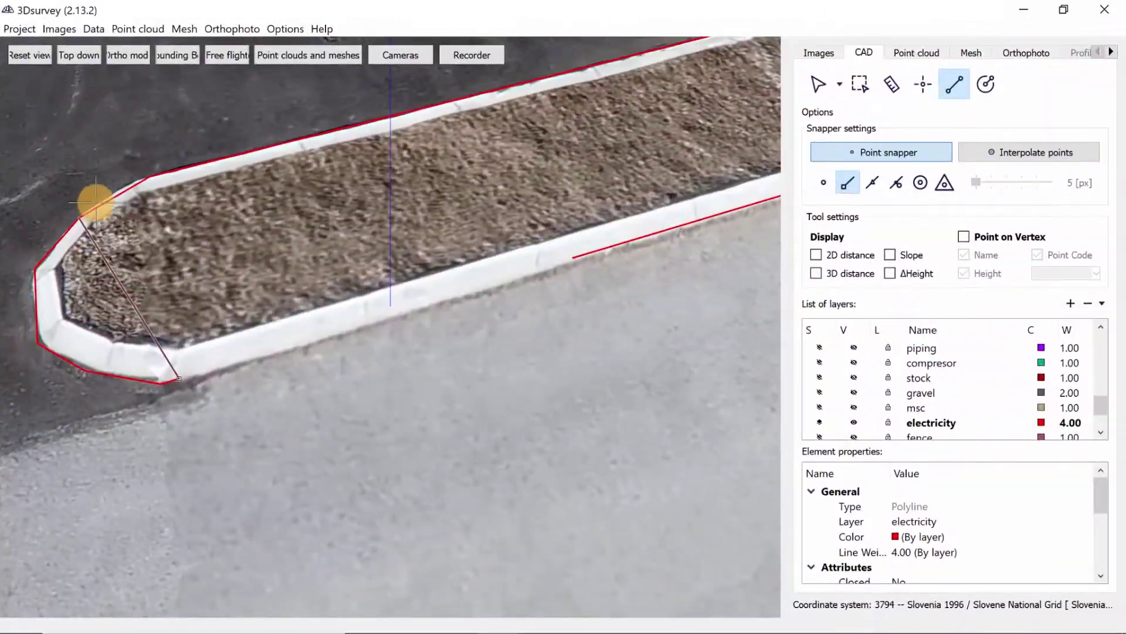
click(573, 257)
right_click(574, 257)
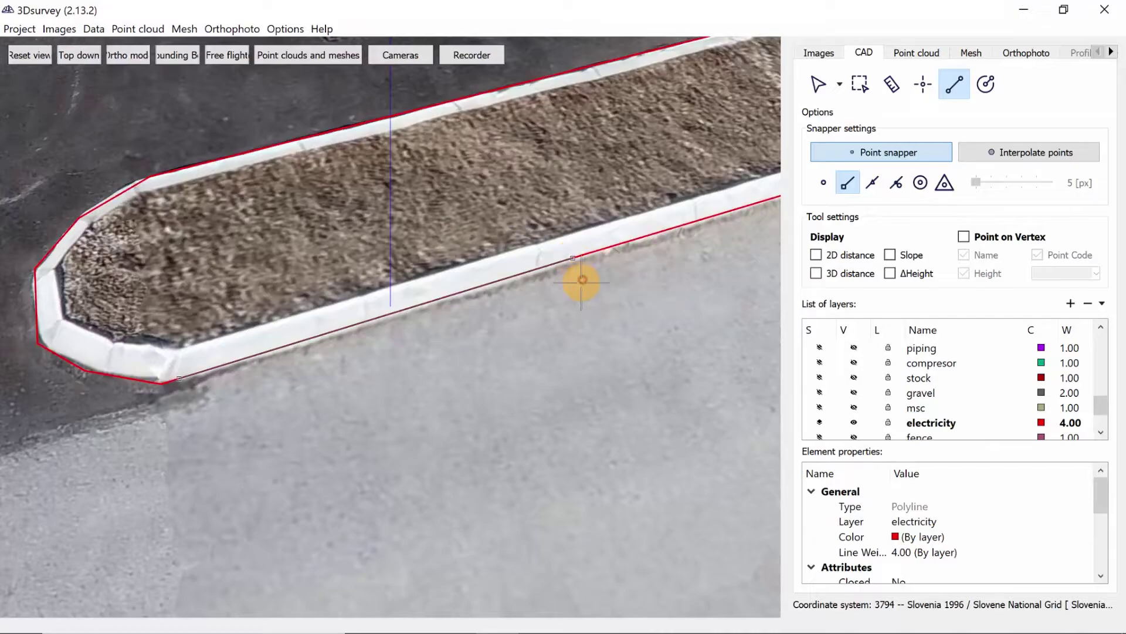
scroll(583, 282, down, 5)
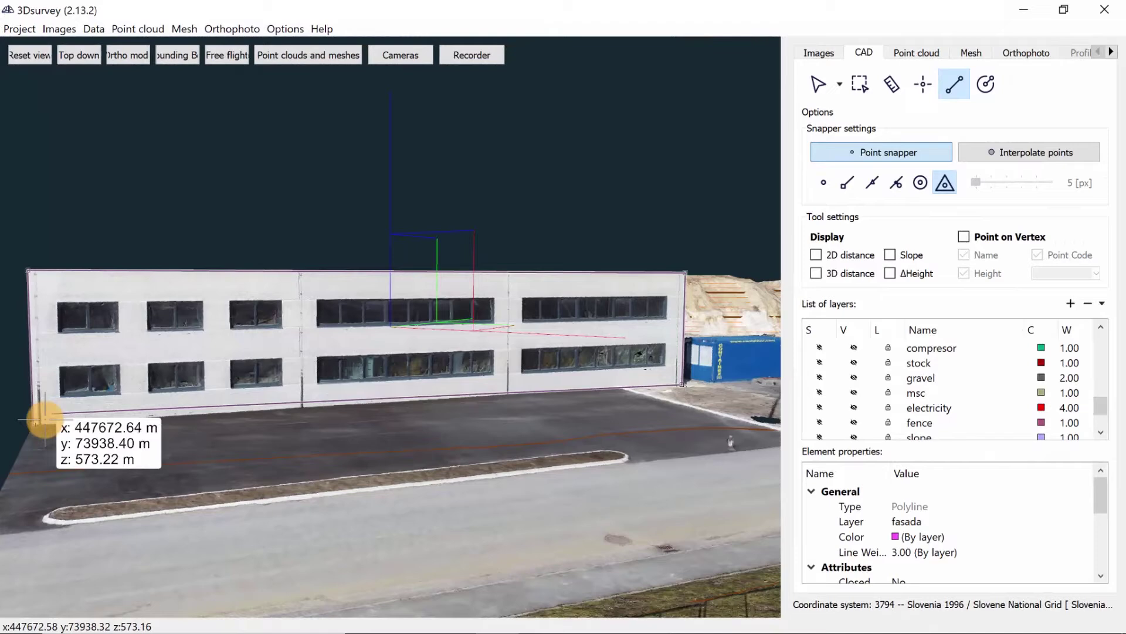
Place the last facade vertex and close the magenta building outline polyline
click(35, 422)
right_click(35, 422)
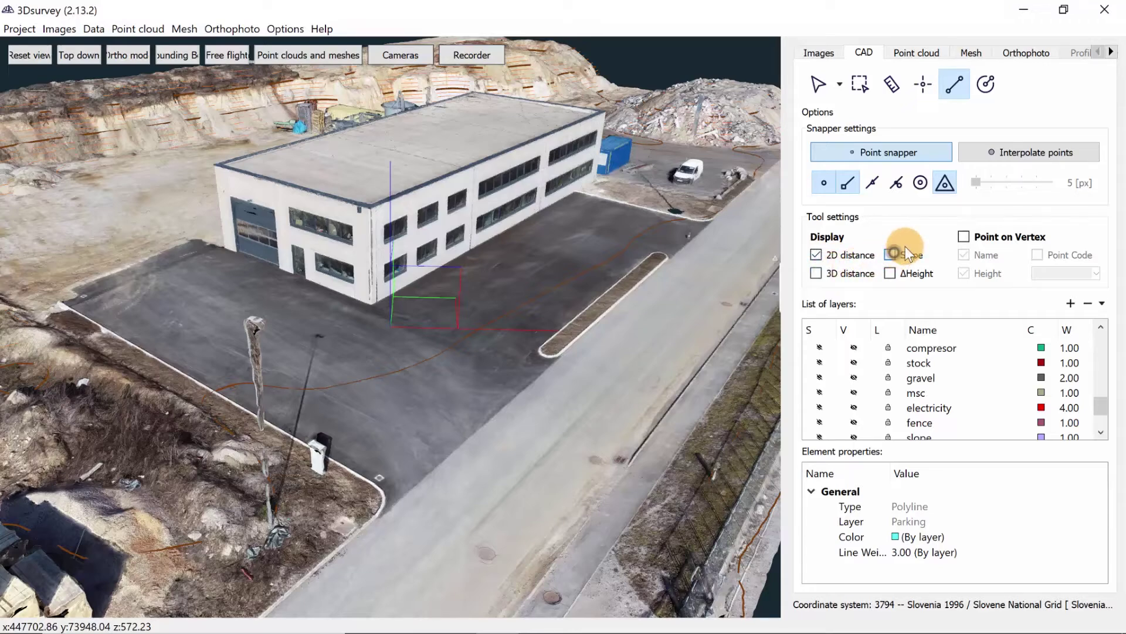
Enable Point on Vertex so each new vertex gets a point labelled with name and height
click(964, 237)
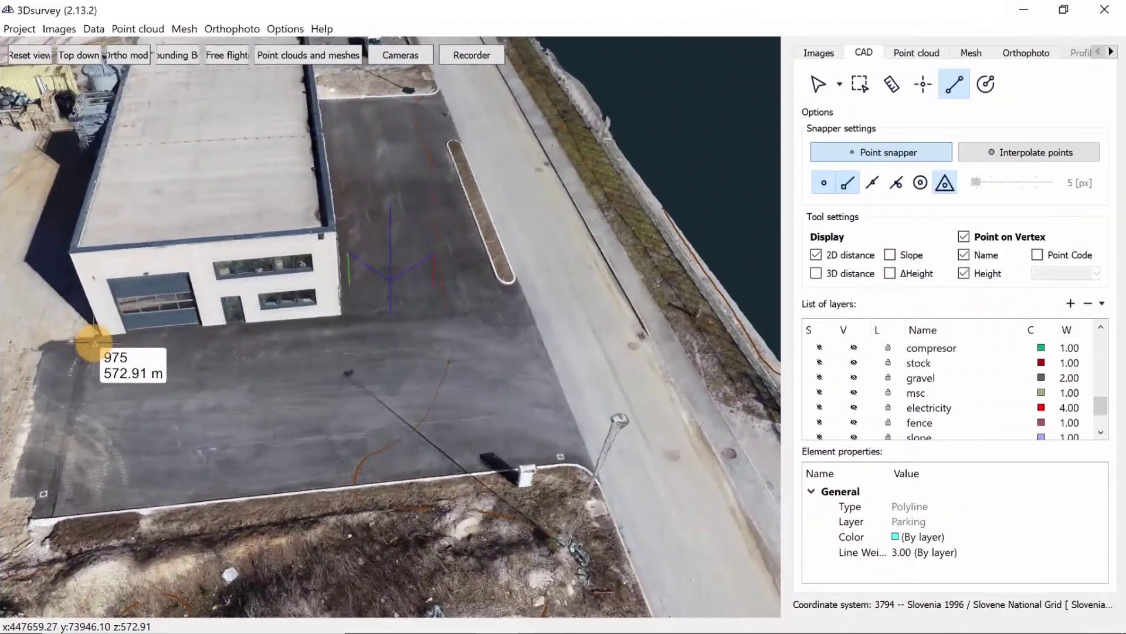
Place parking corners 975 through 978, removing the last misplaced vertex
click(91, 339)
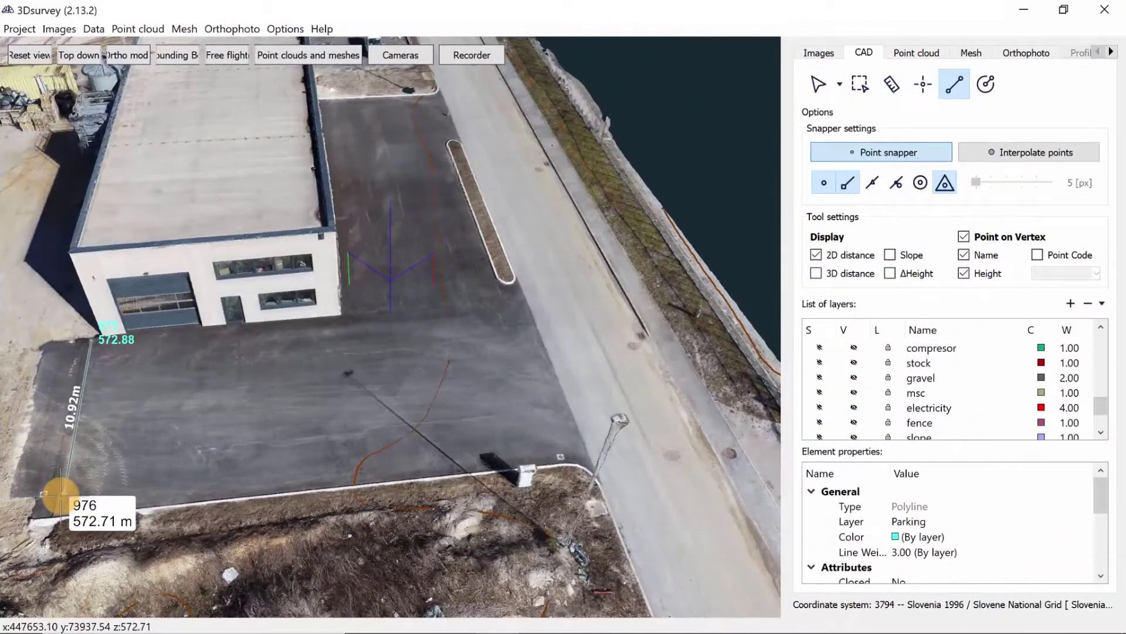
click(53, 511)
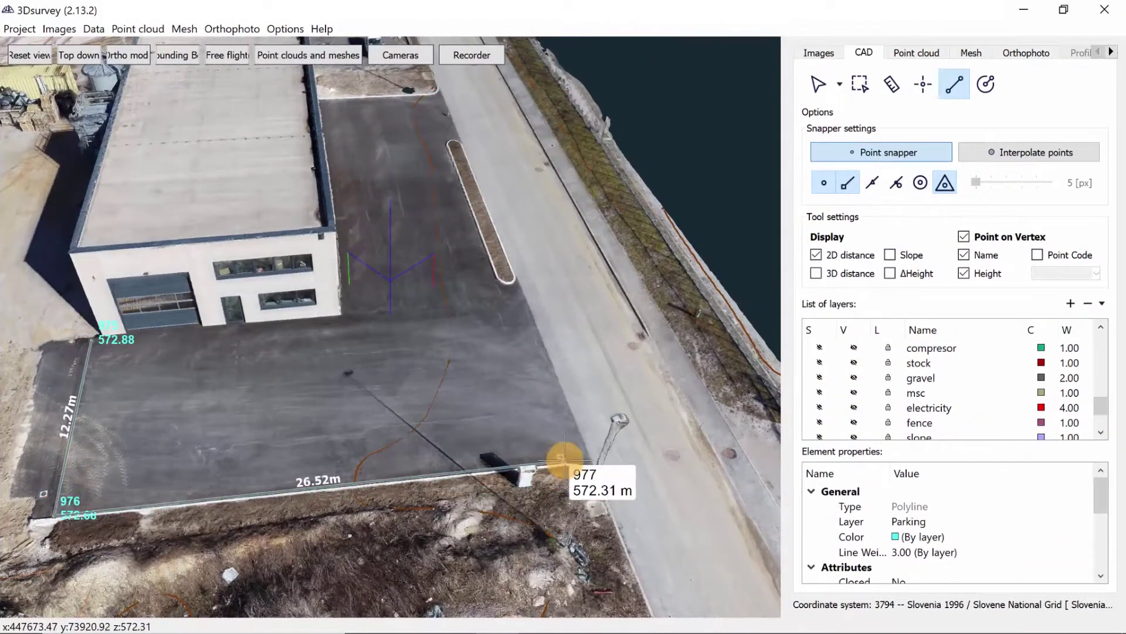
click(584, 456)
click(477, 305)
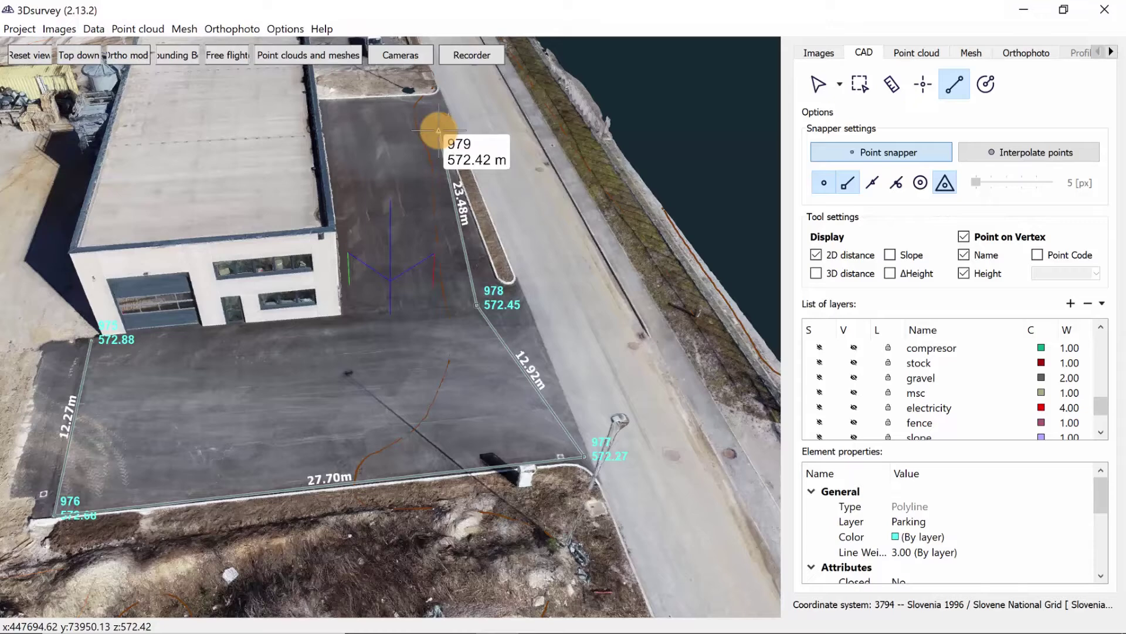
key(BackSpace)
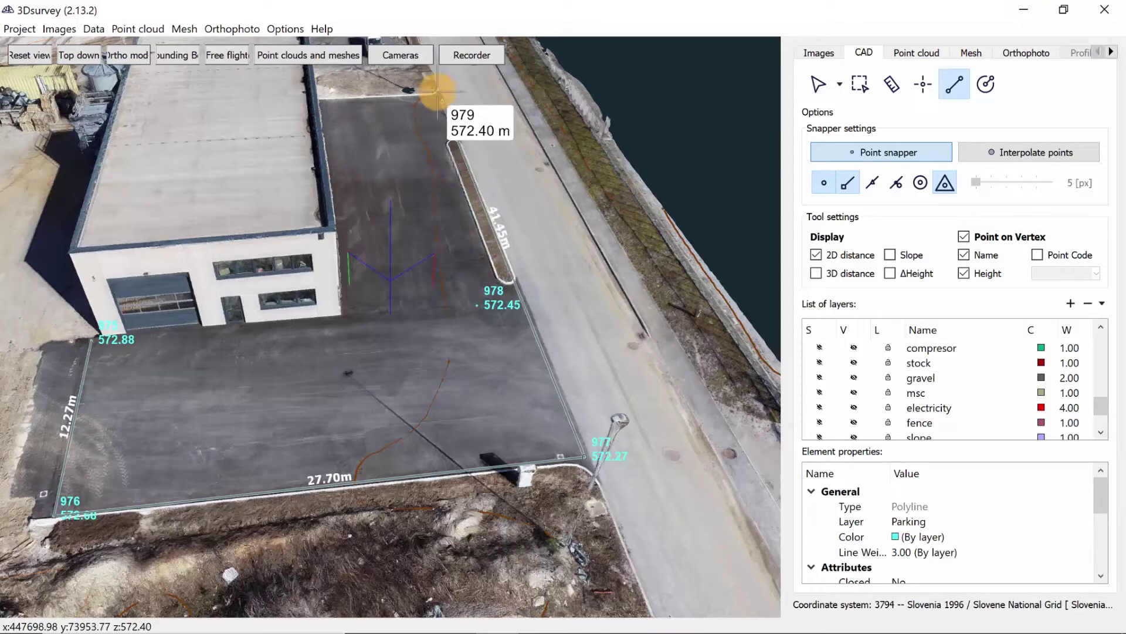
Add corners 979–981 and close the parking polyline back on point 975
click(446, 80)
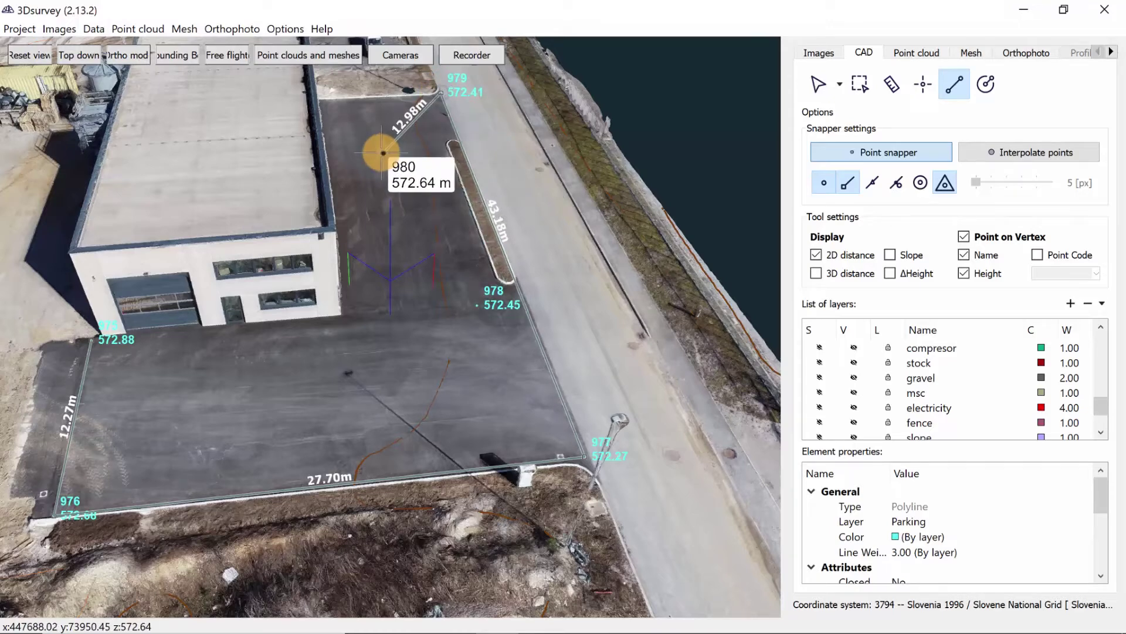
middle_drag(378, 154, 416, 164)
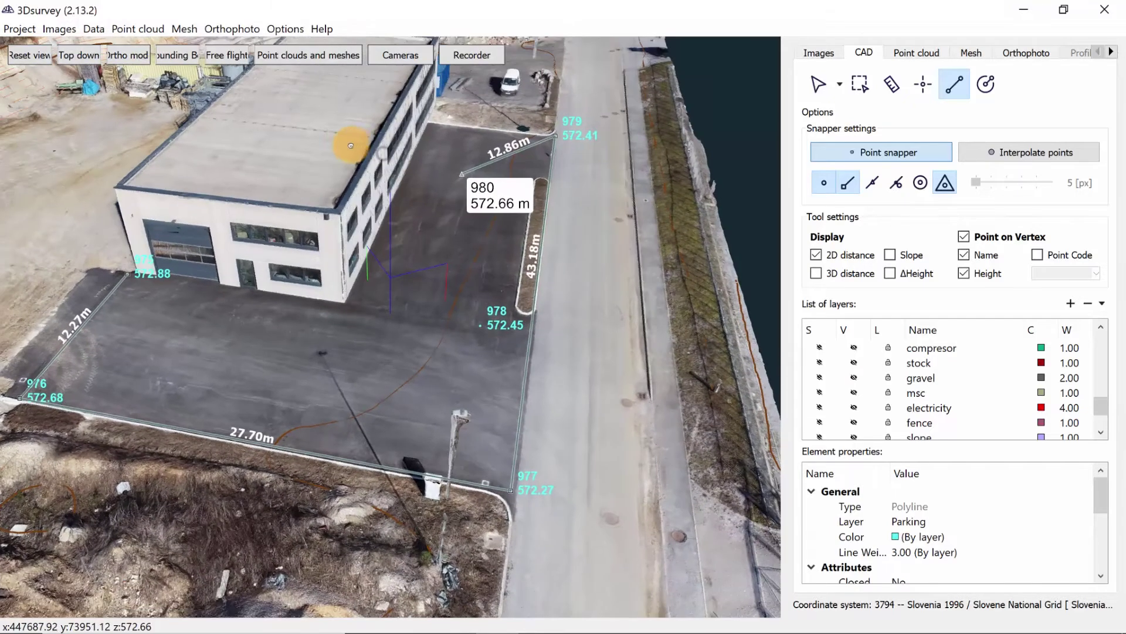
click(429, 123)
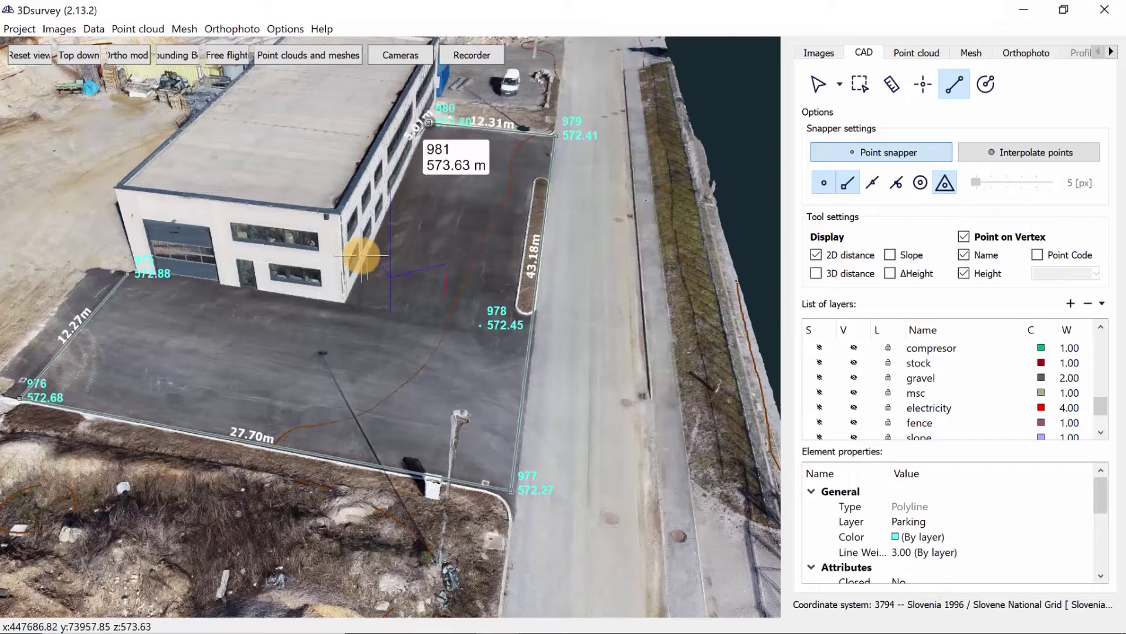
click(349, 302)
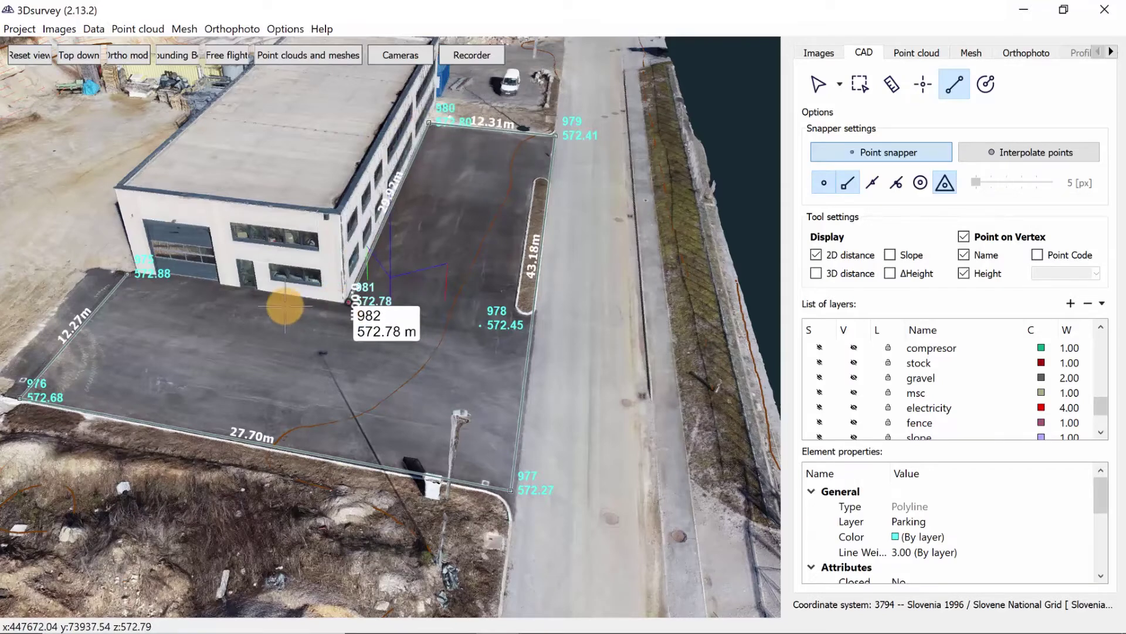
click(128, 274)
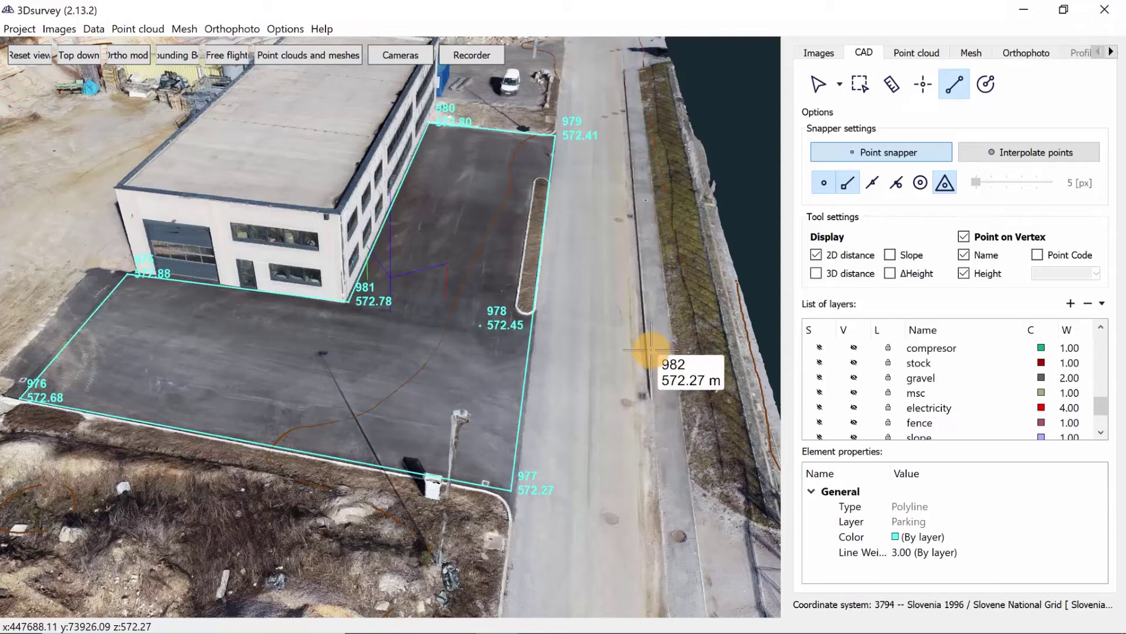
Select the parking polygon and point 978 to check their lengths and properties
click(824, 85)
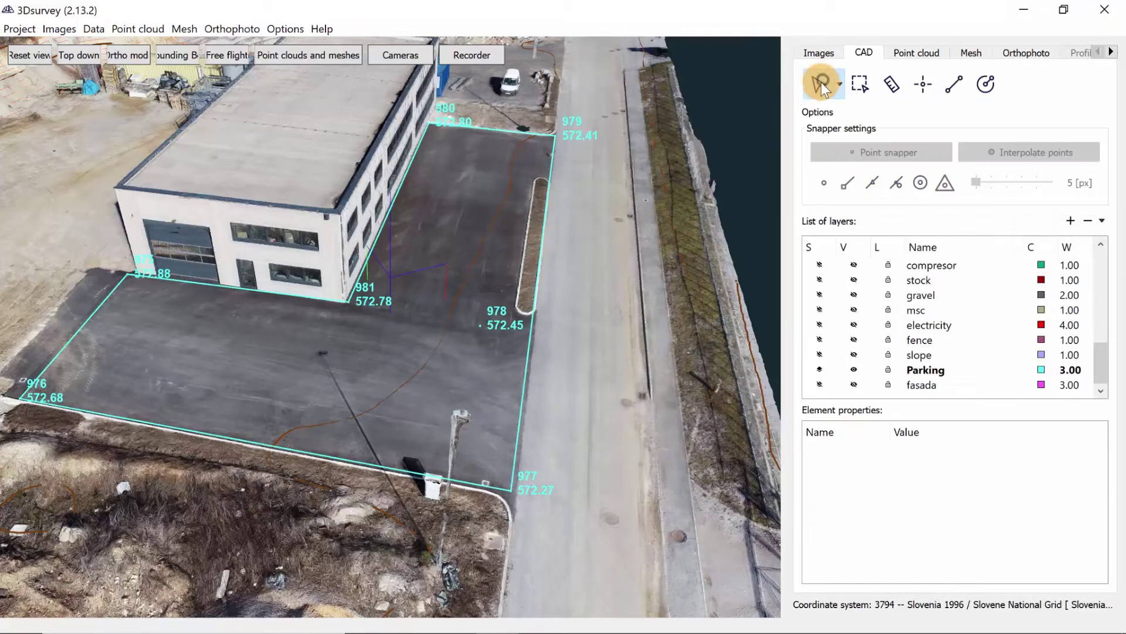
click(525, 367)
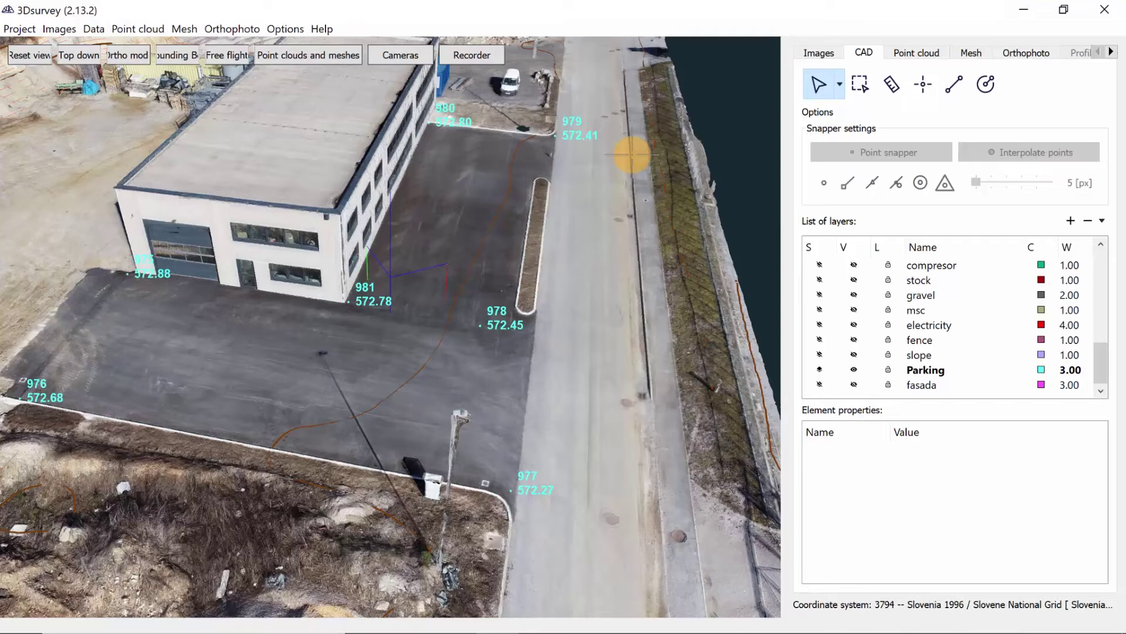
click(479, 325)
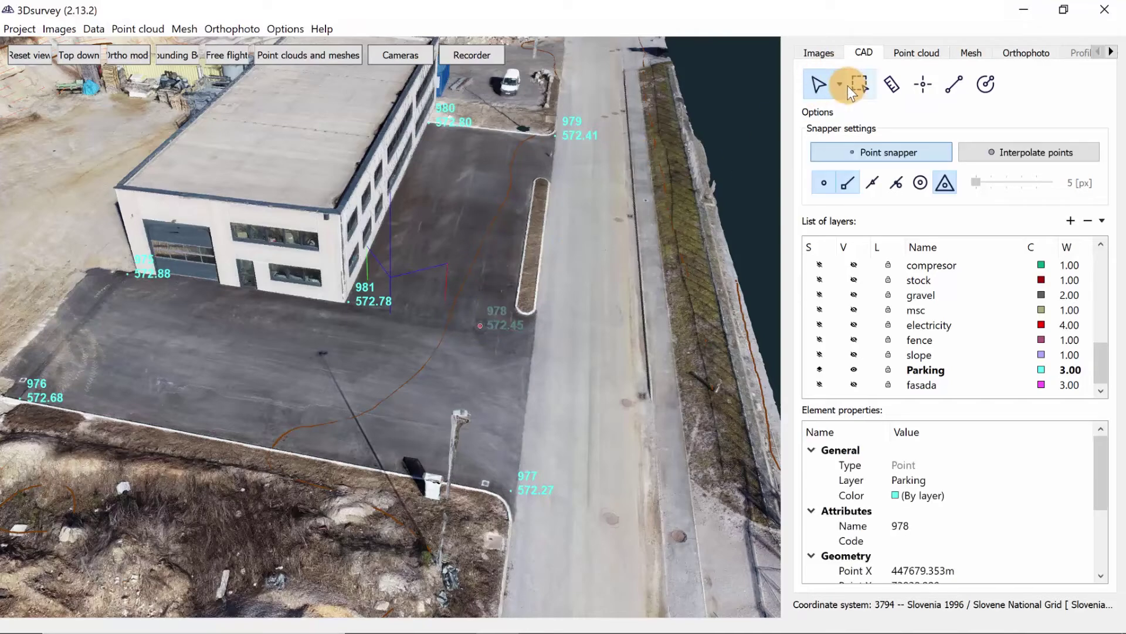
Set selection to Select on same layer, then switch to rectangle selection with nothing selected
click(840, 88)
click(846, 134)
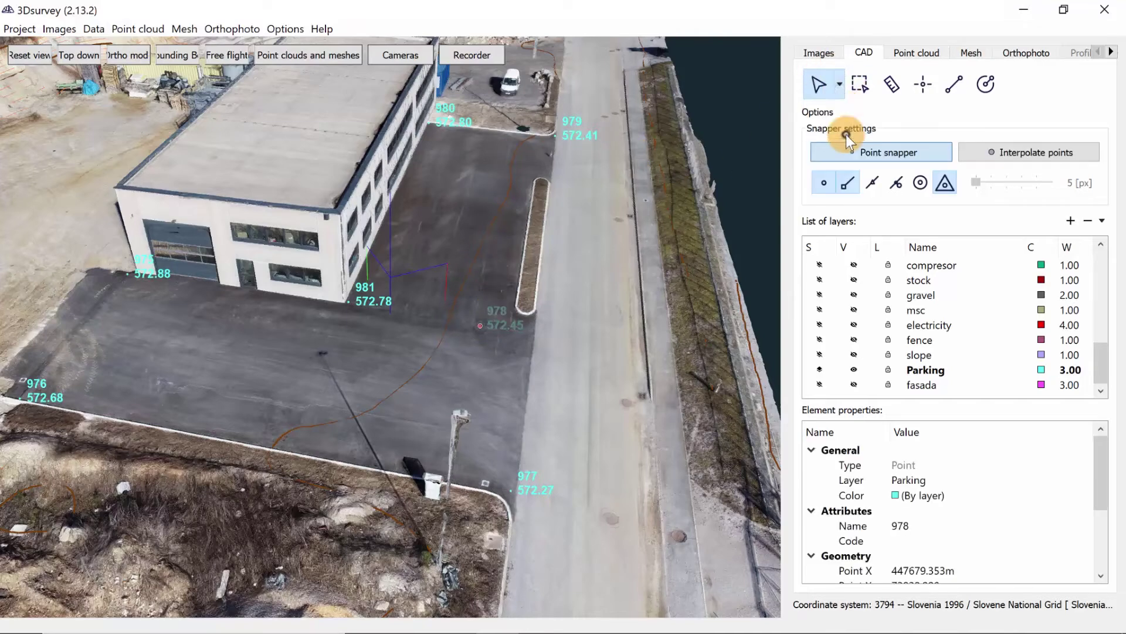
click(565, 260)
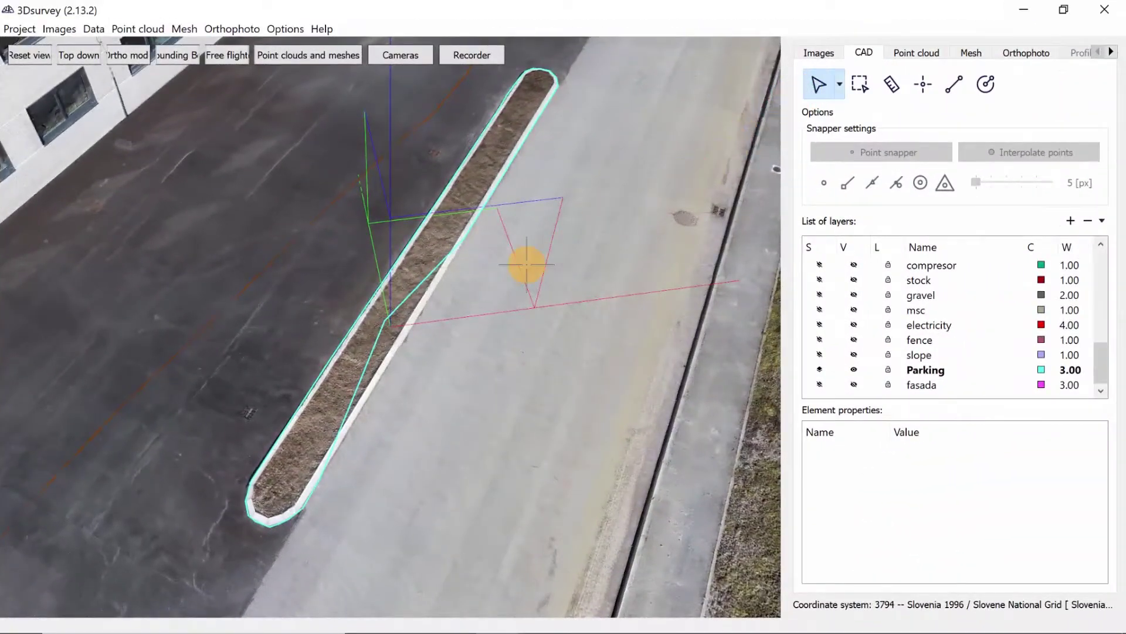
Delete the island outline vertex between the 3.84m and 4.86m sides, then deselect
click(384, 320)
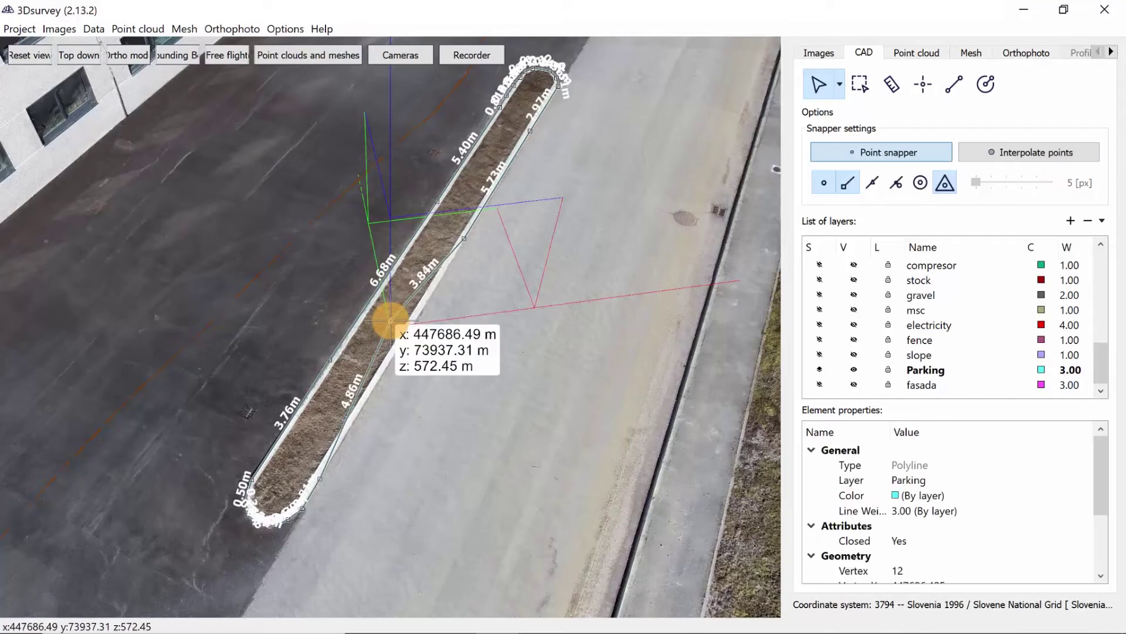
key(Delete)
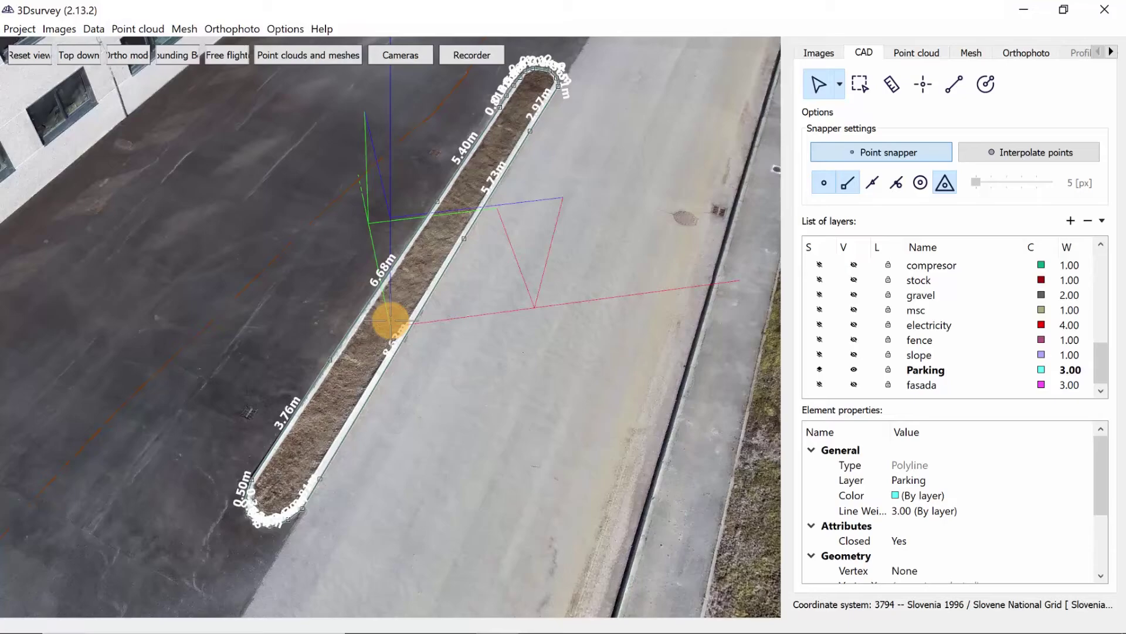
click(482, 336)
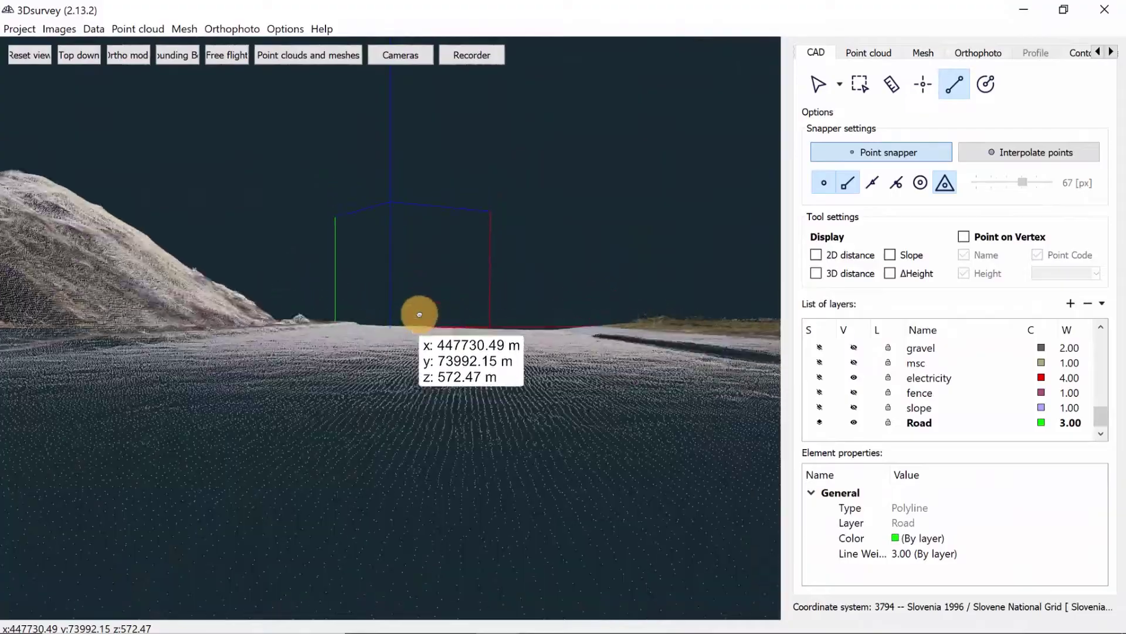
Set the snapper to Interpolate points with a 23 px radius
drag(420, 314, 352, 342)
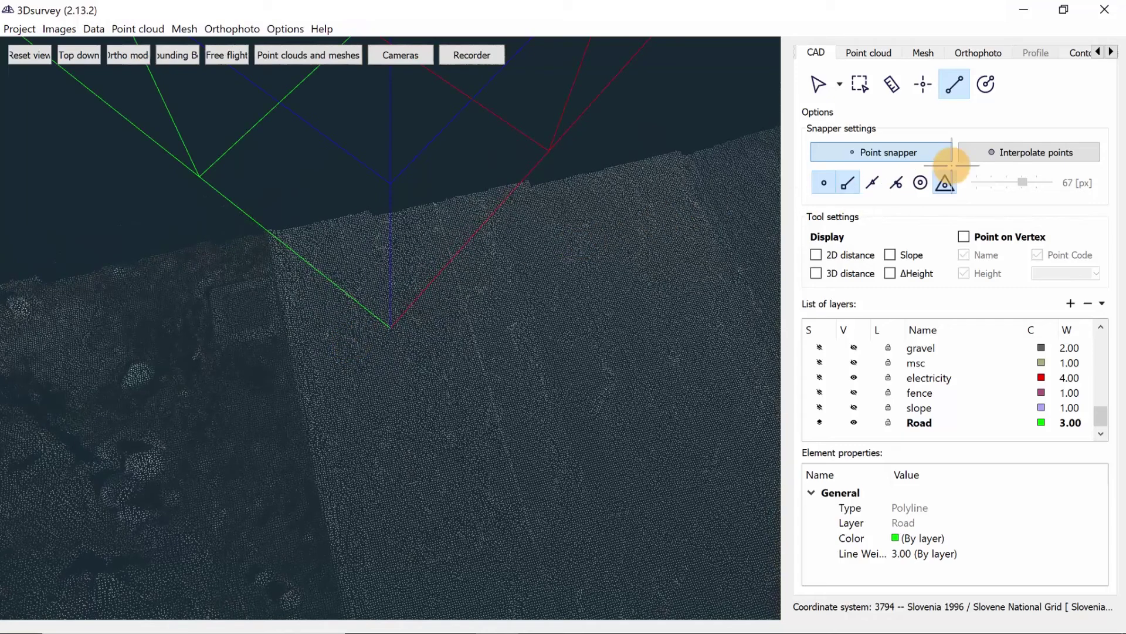
click(1003, 152)
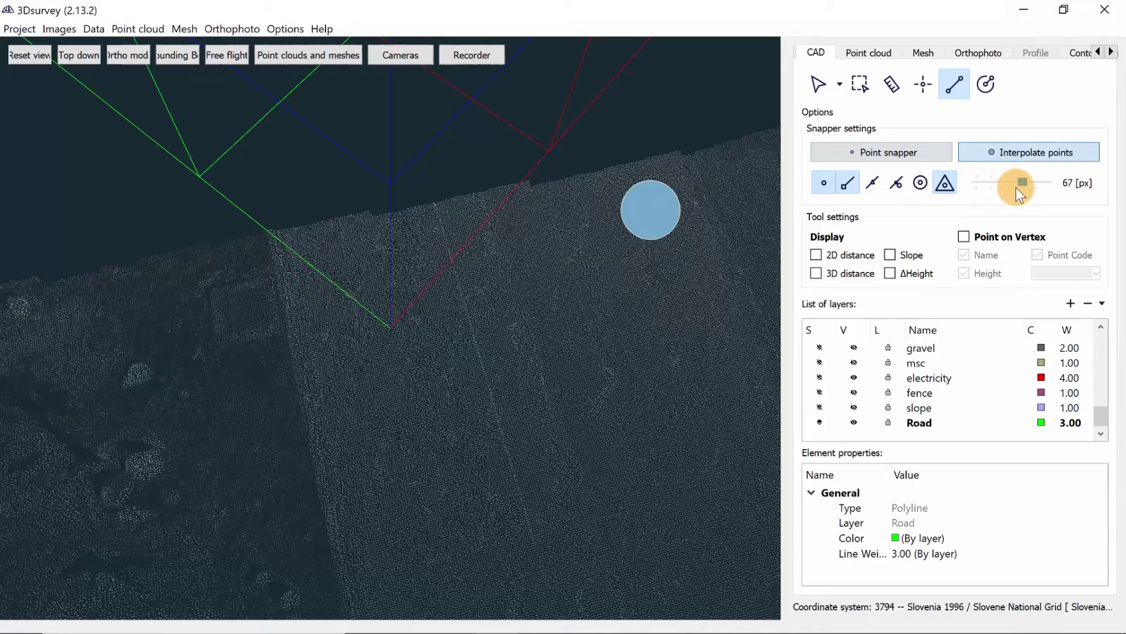
drag(1025, 181, 992, 183)
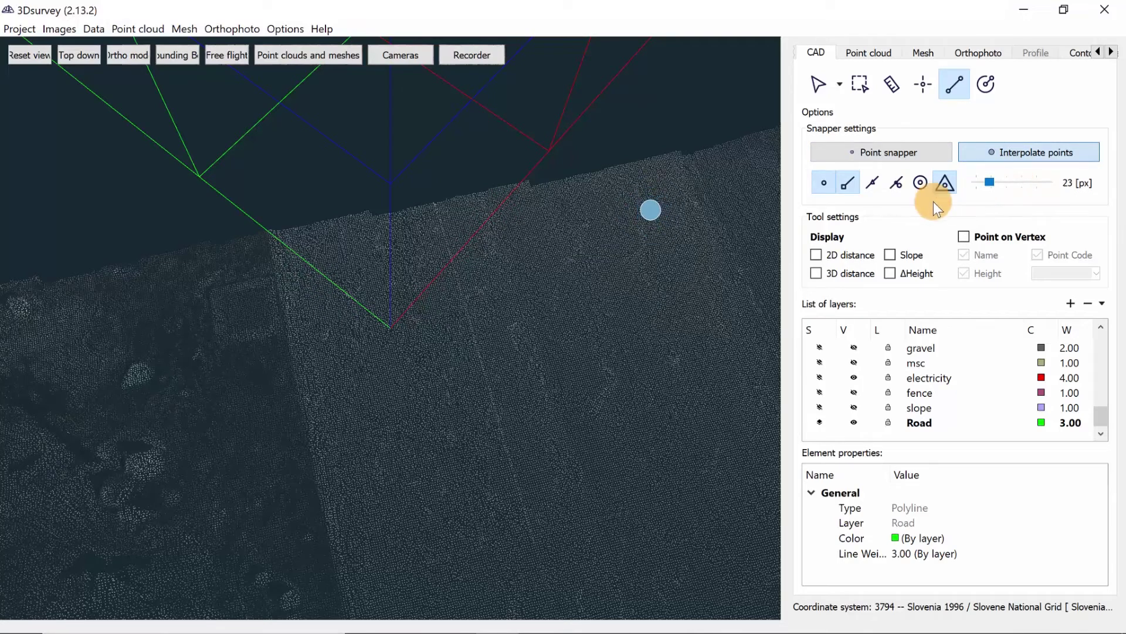
Draw a two-vertex green Road polyline along the point cloud edge
drag(315, 279, 302, 258)
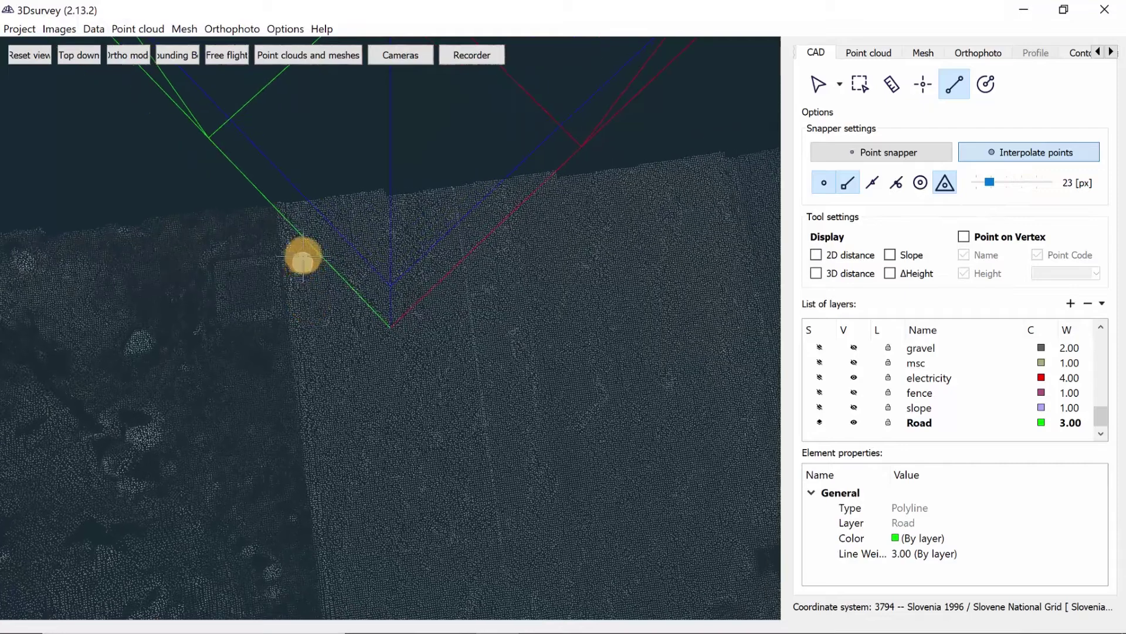
click(290, 208)
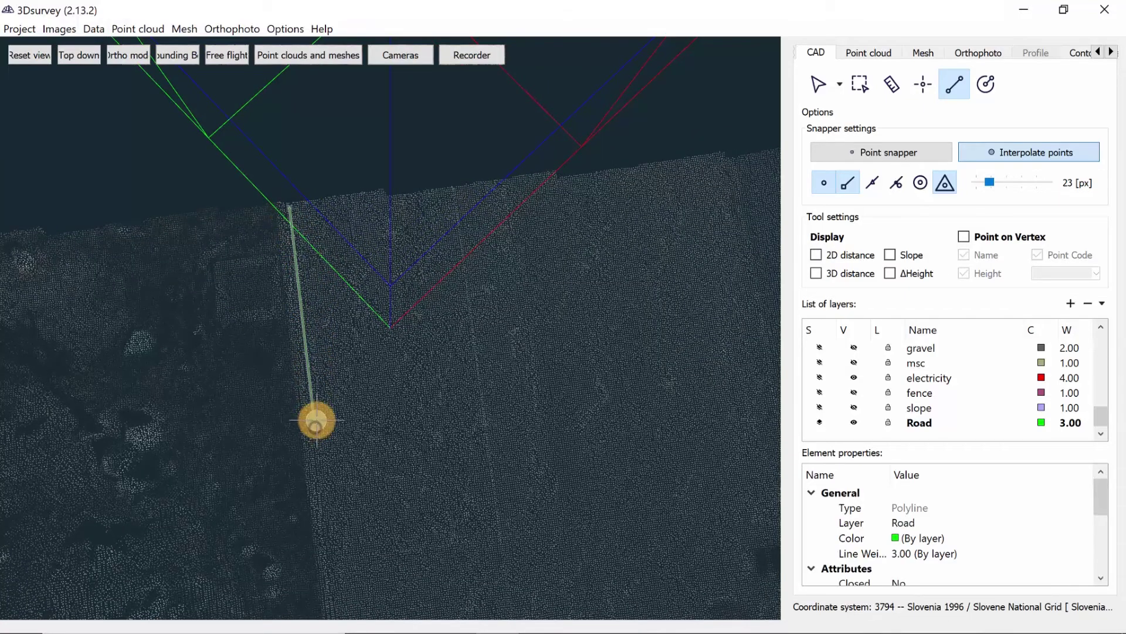
click(317, 420)
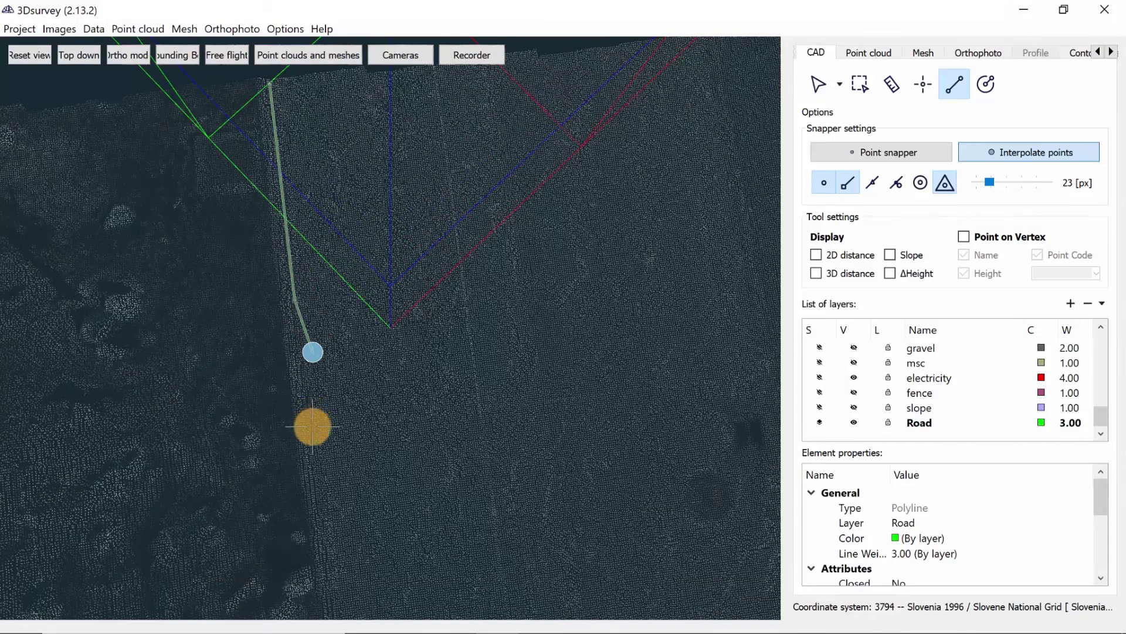
right_click(312, 435)
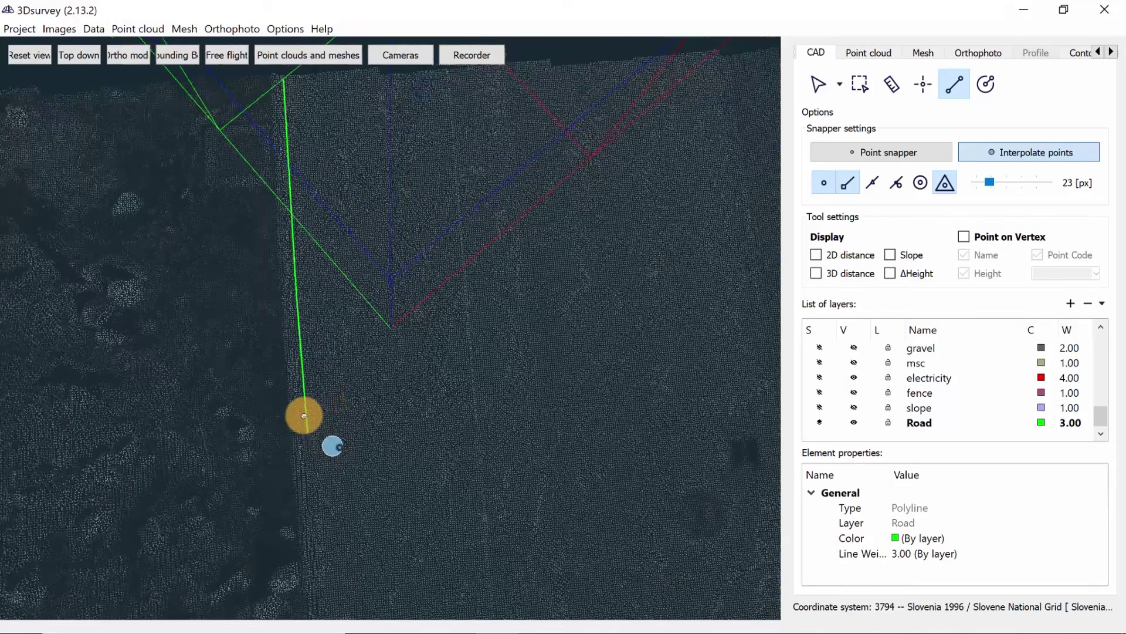
middle_drag(304, 416, 289, 355)
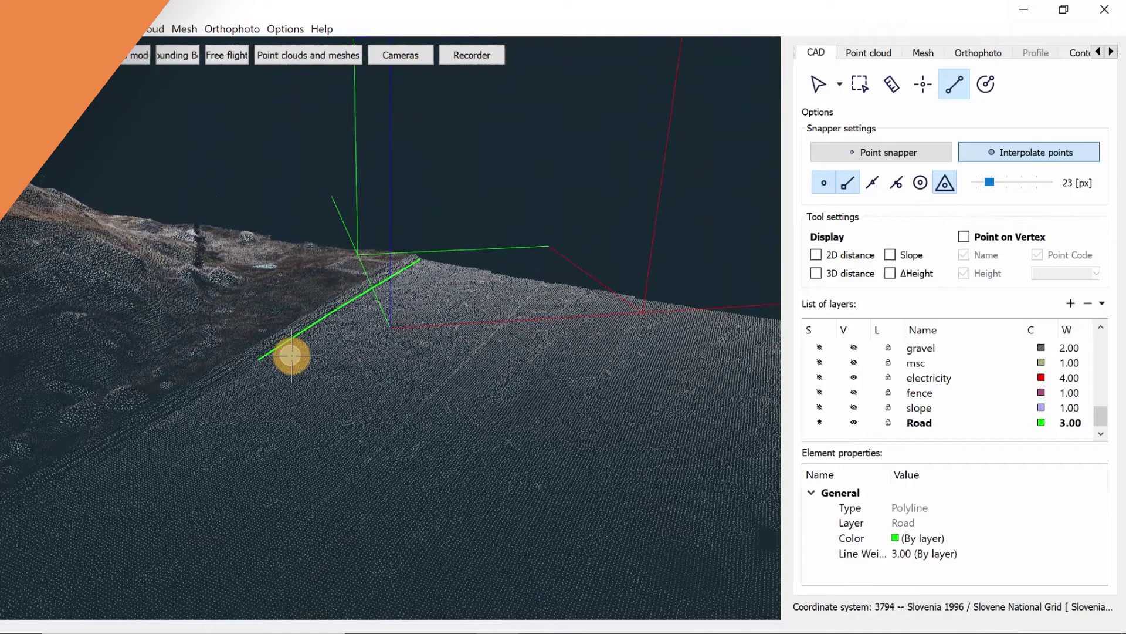